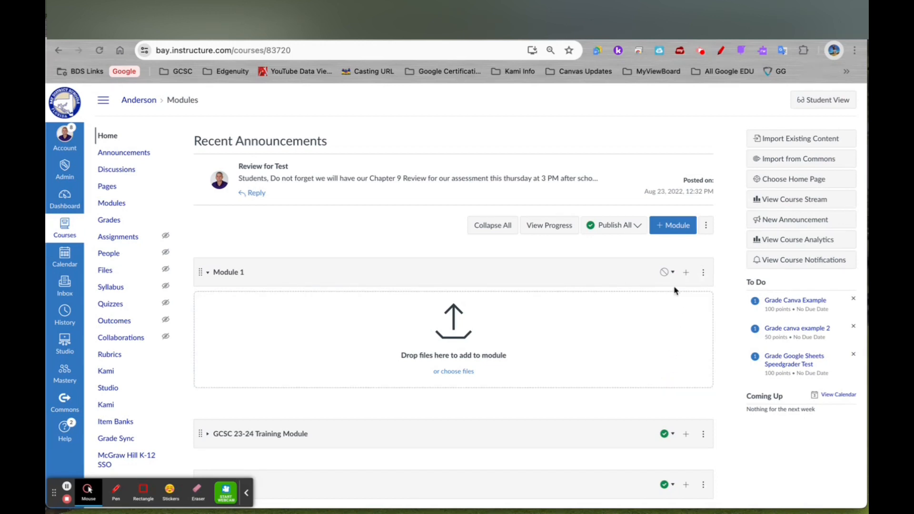
Add a newly created assignment named "G Assignment Example 2" to Module 1
{"action": "scroll", "coordinate": [452, 326], "scroll_direction": "up", "scroll_amount": 1}
{"action": "scroll", "coordinate": [451, 326], "scroll_direction": "down", "scroll_amount": 1}
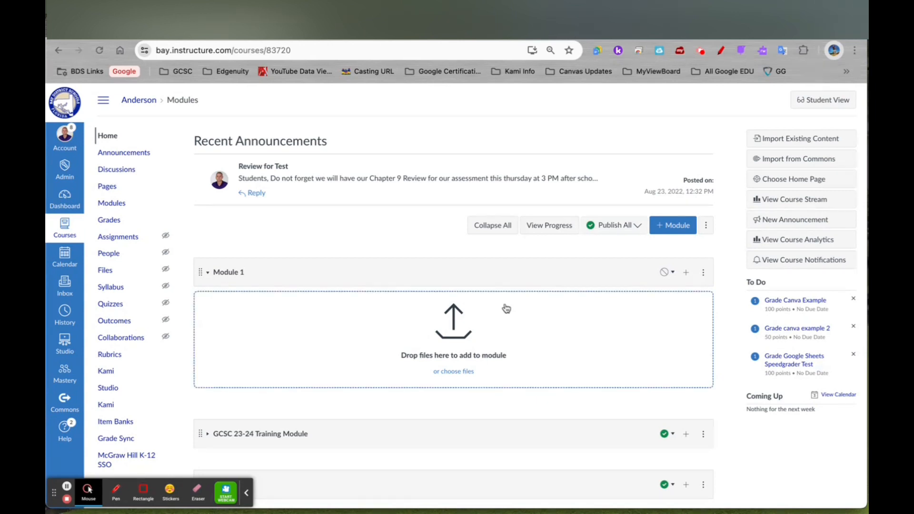
{"action": "left_click", "coordinate": [688, 276]}
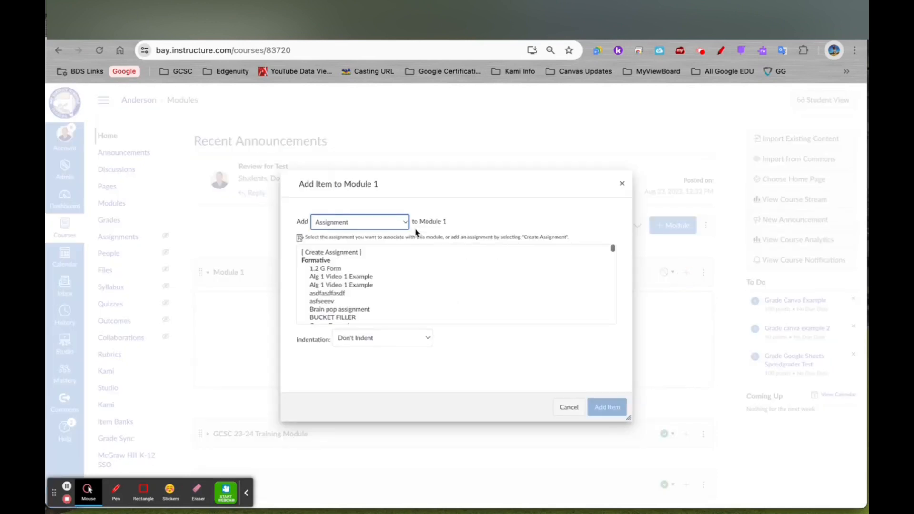
{"action": "left_click", "coordinate": [404, 225]}
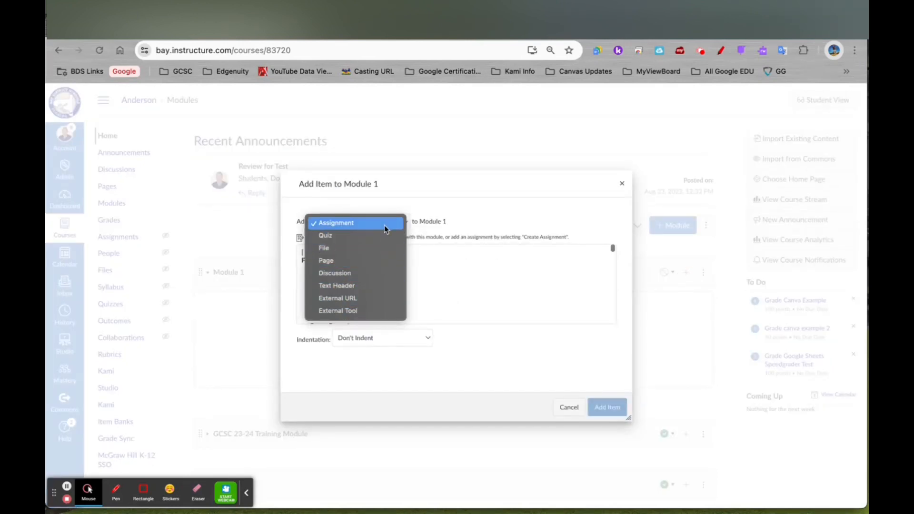
{"action": "left_click", "coordinate": [344, 223]}
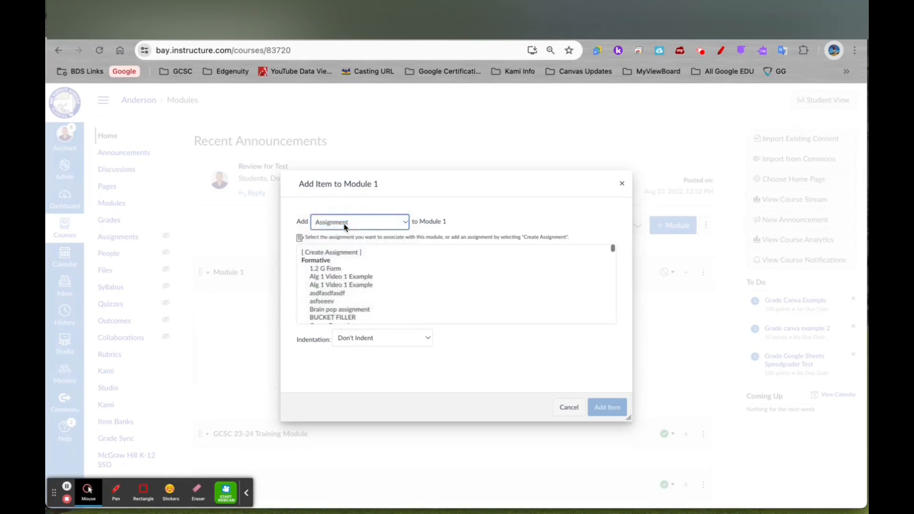
{"action": "left_click", "coordinate": [340, 255]}
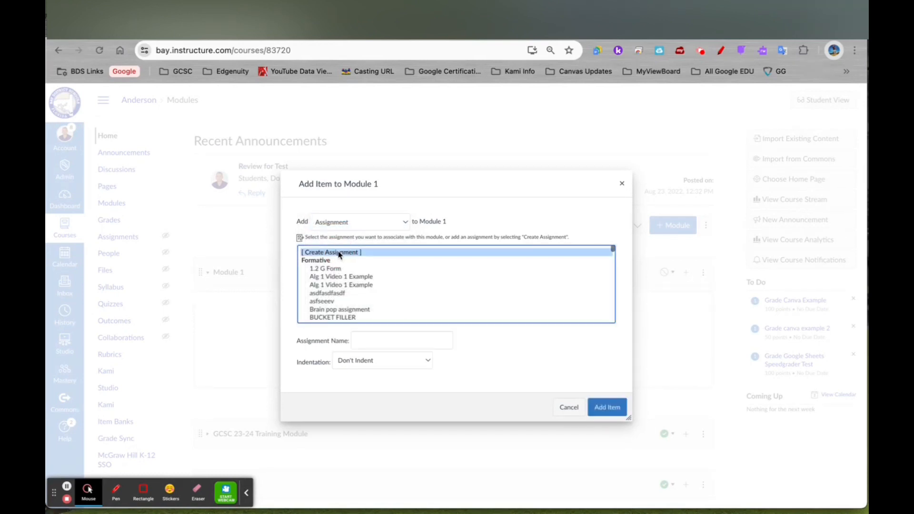
{"action": "left_click", "coordinate": [377, 339]}
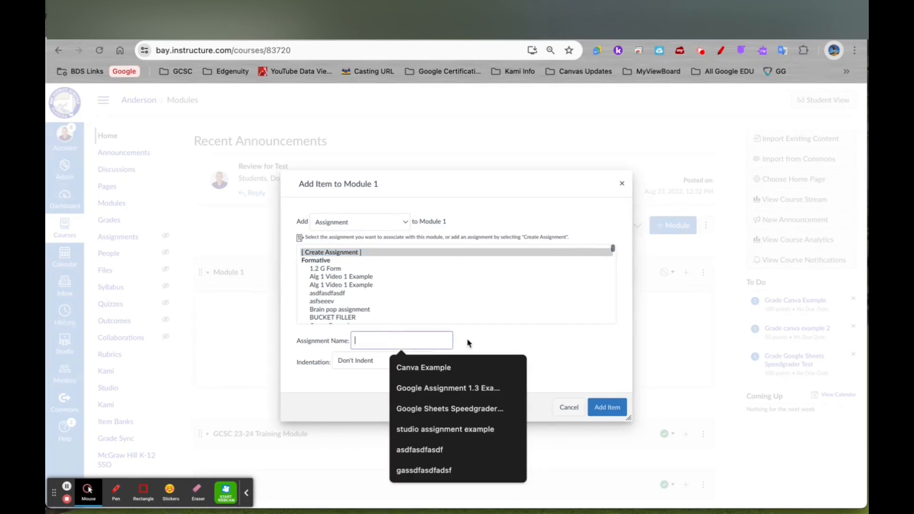
{"action": "type", "text": "G A"}
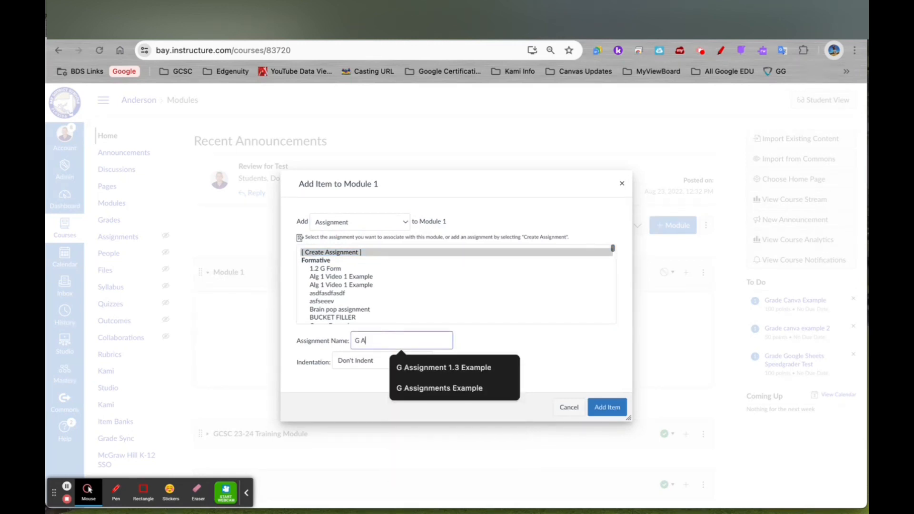
{"action": "type", "text": "ssignment "}
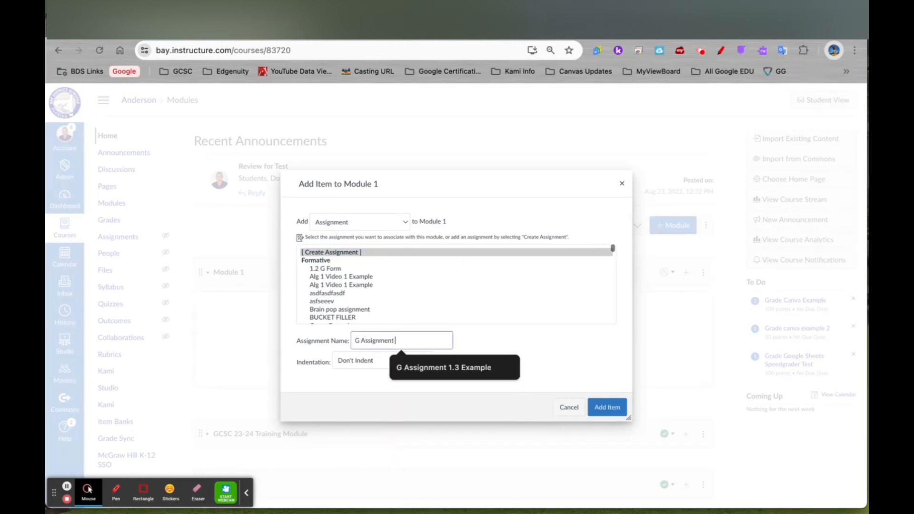
{"action": "type", "text": "Example 2"}
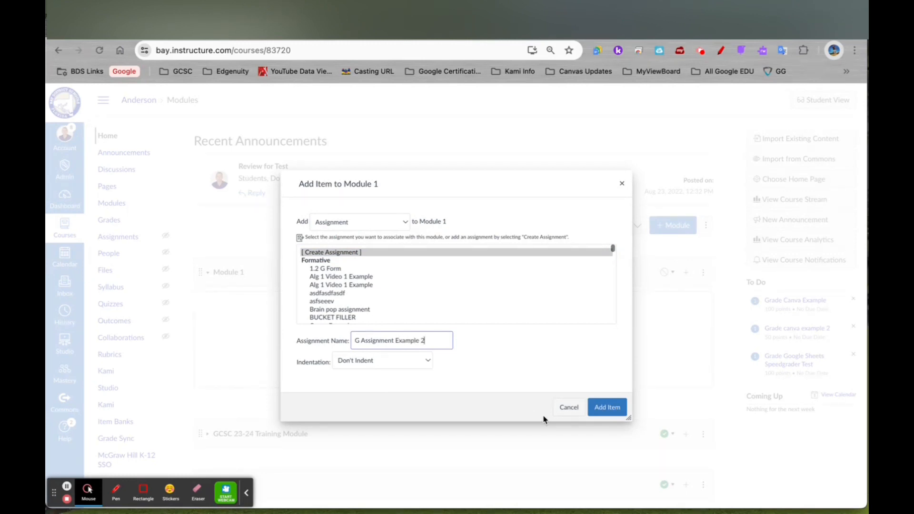
{"action": "left_click", "coordinate": [618, 410]}
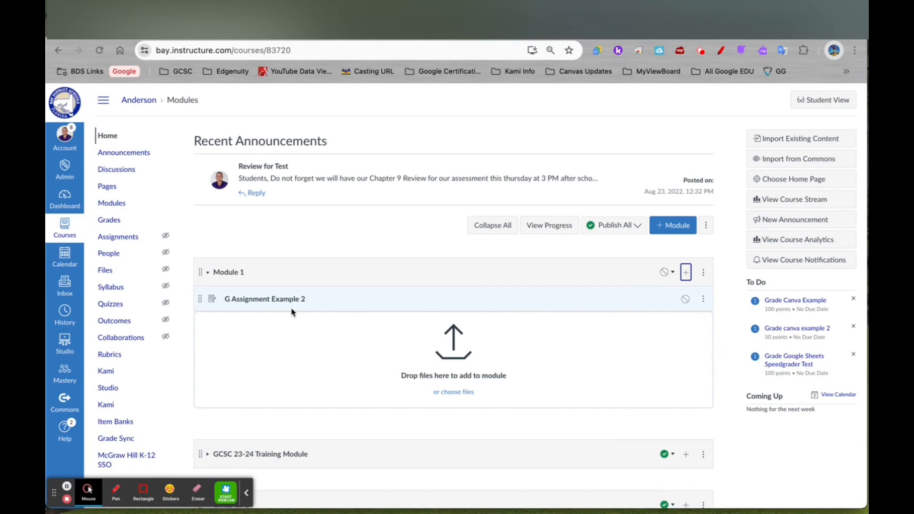
Open G Assignment Example 2 for editing and enter "Directions ...." as its description
{"action": "left_click", "coordinate": [262, 301]}
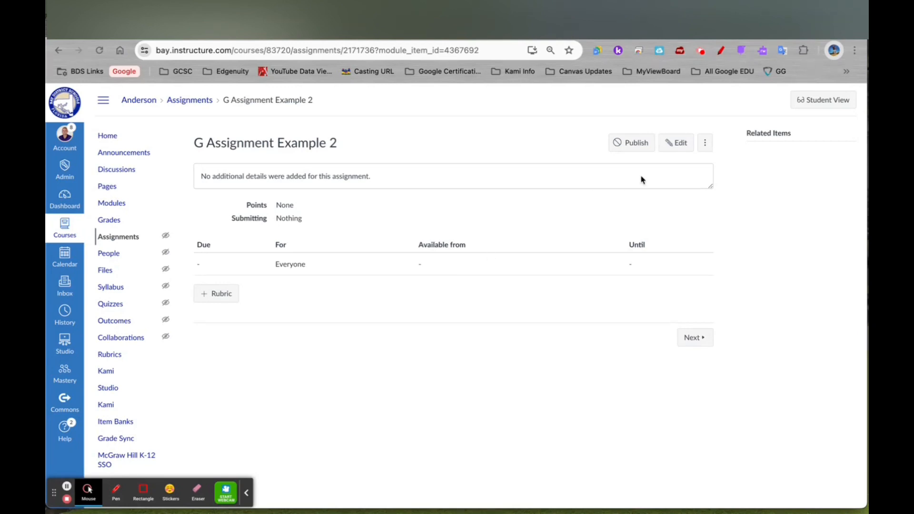
{"action": "left_click", "coordinate": [674, 146]}
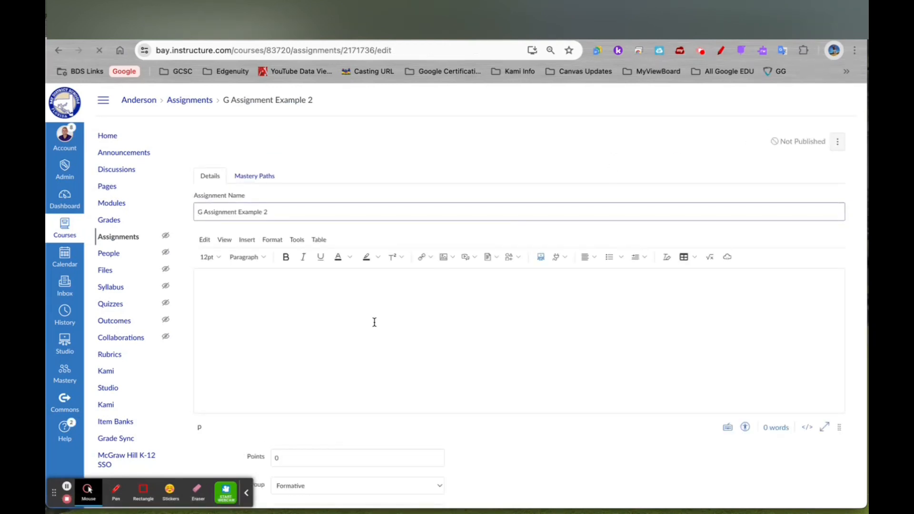
{"action": "left_click", "coordinate": [394, 307]}
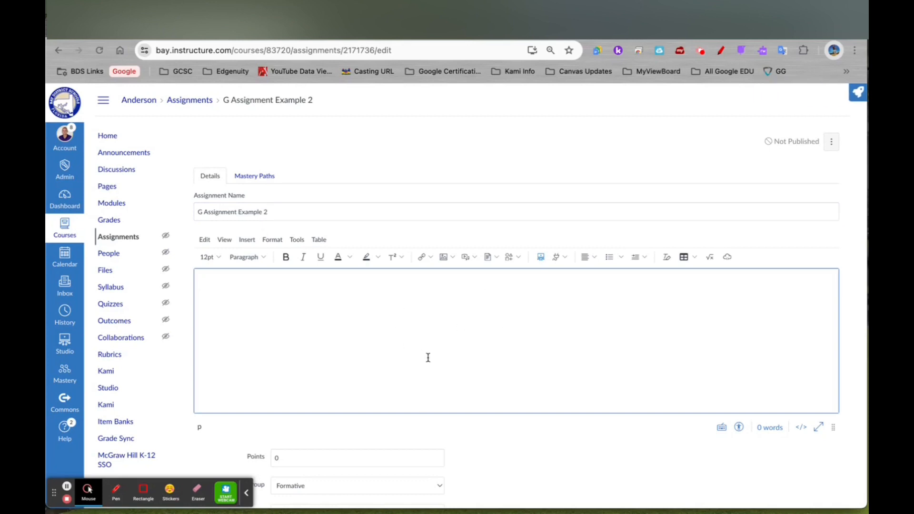
{"action": "type", "text": "Directions ...."}
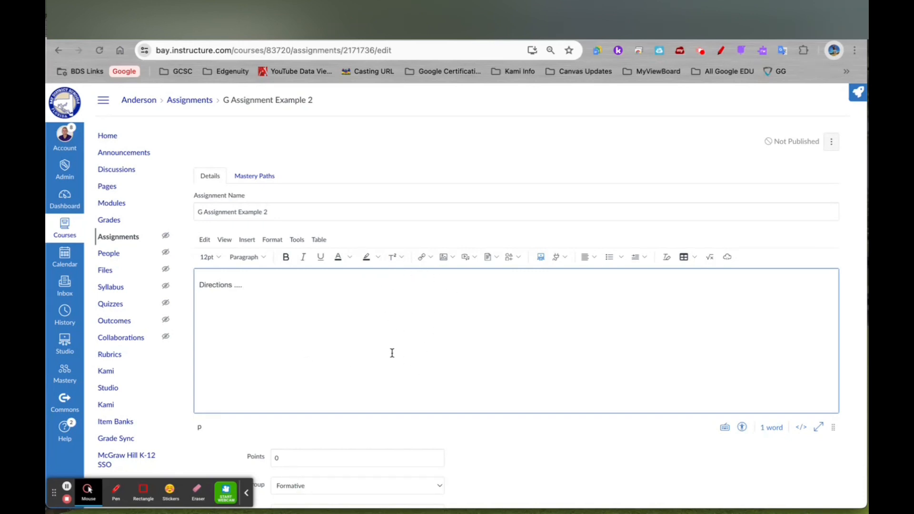
Set the assignment's points to 100
{"action": "scroll", "coordinate": [392, 353], "scroll_direction": "down", "scroll_amount": 5}
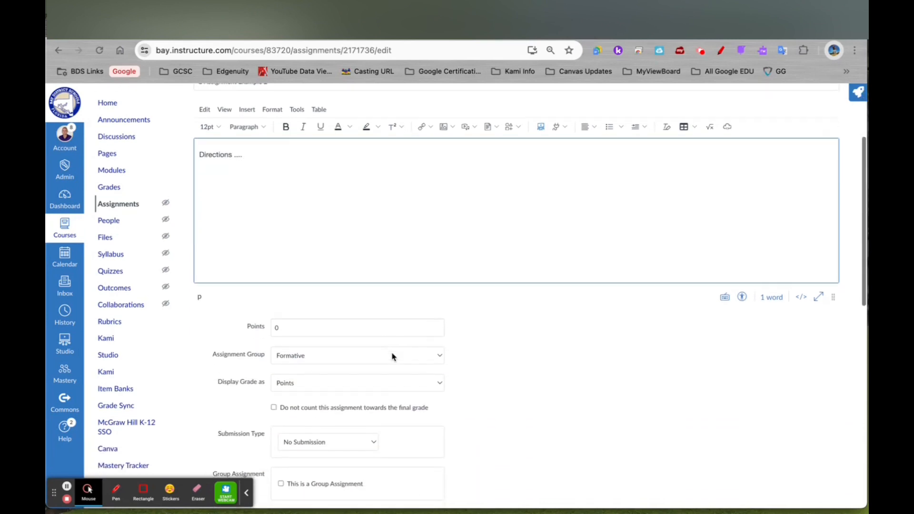
{"action": "scroll", "coordinate": [392, 356], "scroll_direction": "down", "scroll_amount": 3}
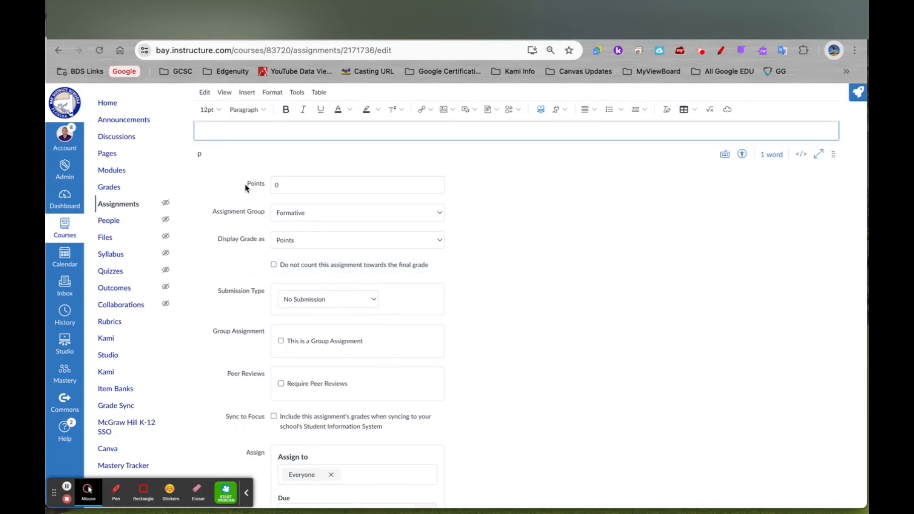
{"action": "left_click", "coordinate": [298, 185]}
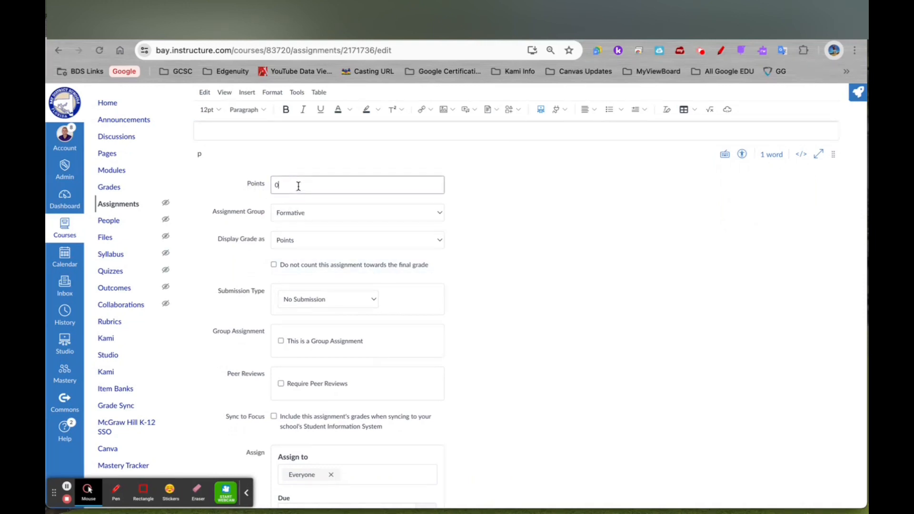
{"action": "key", "text": "BackSpace"}
{"action": "type", "text": "100"}
{"action": "left_click", "coordinate": [493, 249]}
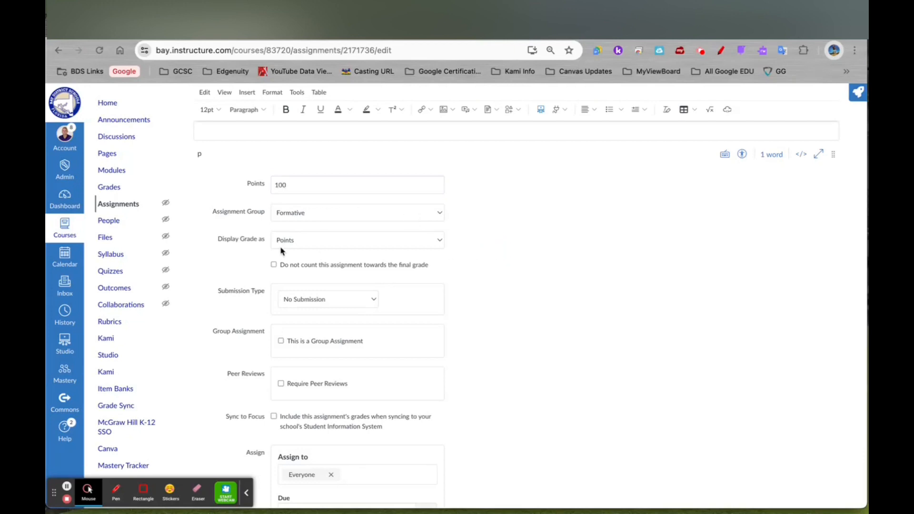
Choose Formative as the assignment group
{"action": "left_click", "coordinate": [350, 215]}
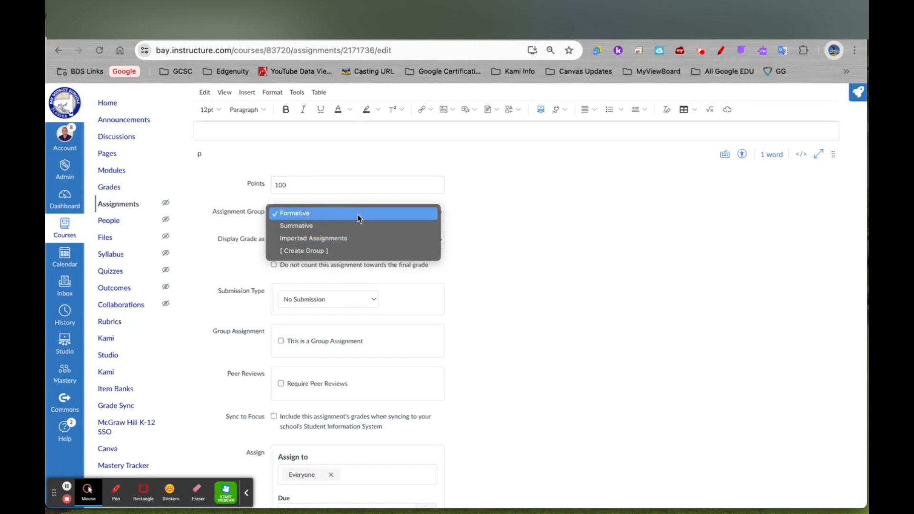
{"action": "left_click", "coordinate": [358, 214]}
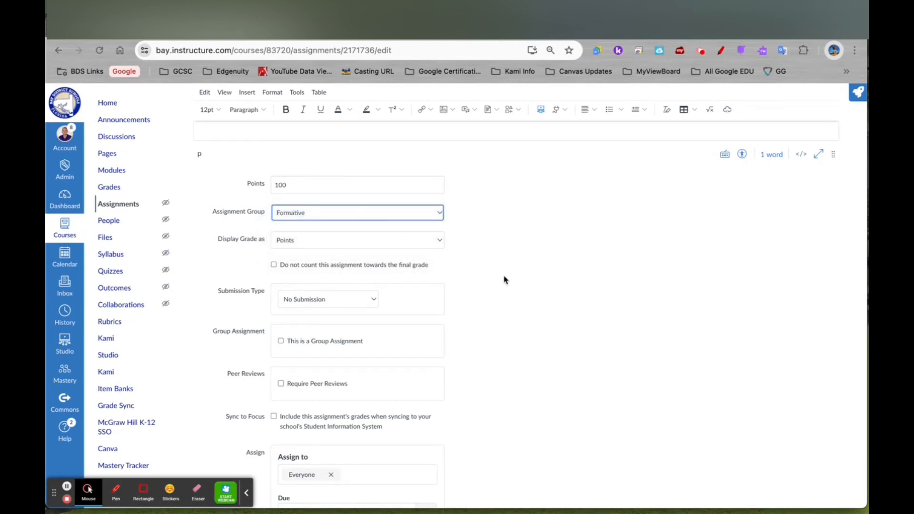
{"action": "left_click", "coordinate": [538, 298]}
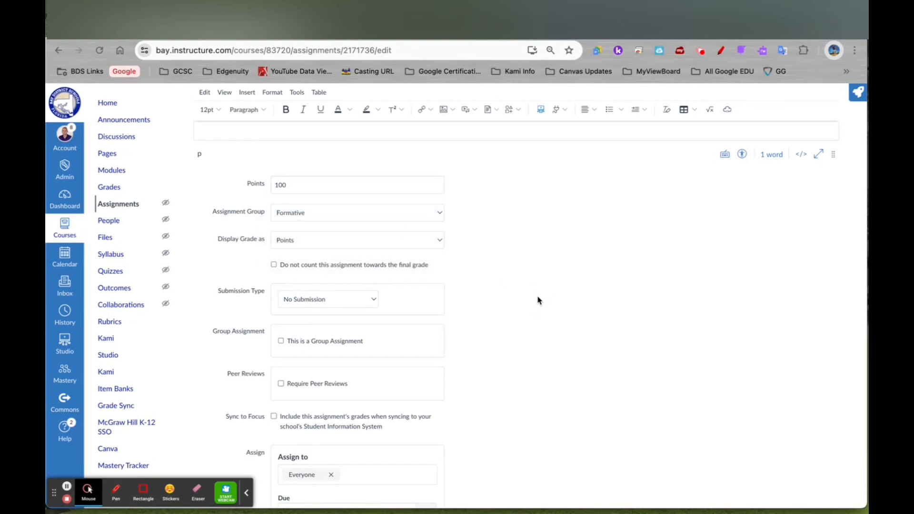
Set the assignment's submission type to External Tool
{"action": "scroll", "coordinate": [538, 299], "scroll_direction": "down", "scroll_amount": 1}
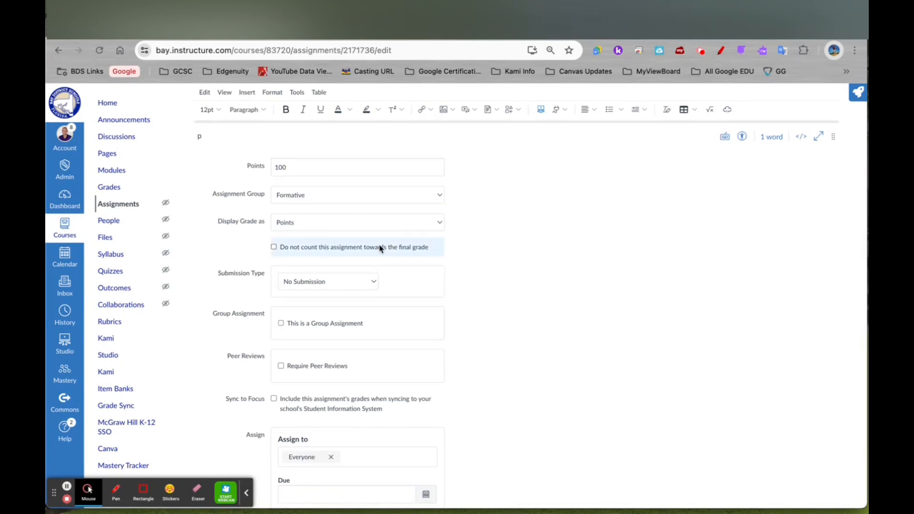
{"action": "scroll", "coordinate": [508, 310], "scroll_direction": "down", "scroll_amount": 5}
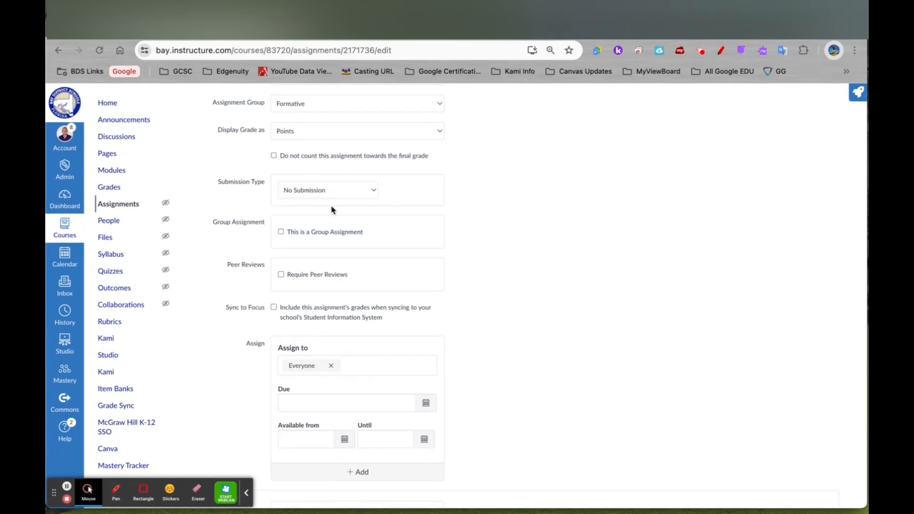
{"action": "left_click", "coordinate": [354, 199]}
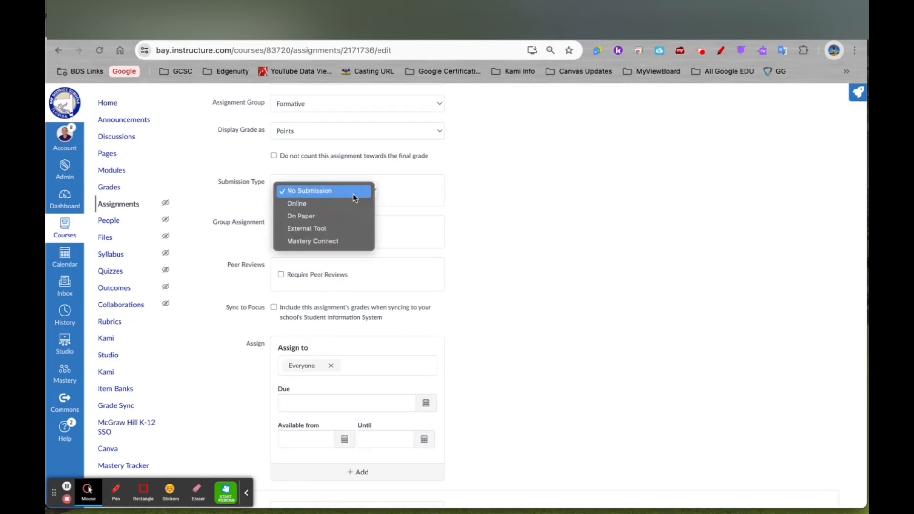
{"action": "left_click", "coordinate": [355, 198]}
{"action": "left_click", "coordinate": [375, 193]}
{"action": "left_click", "coordinate": [349, 231]}
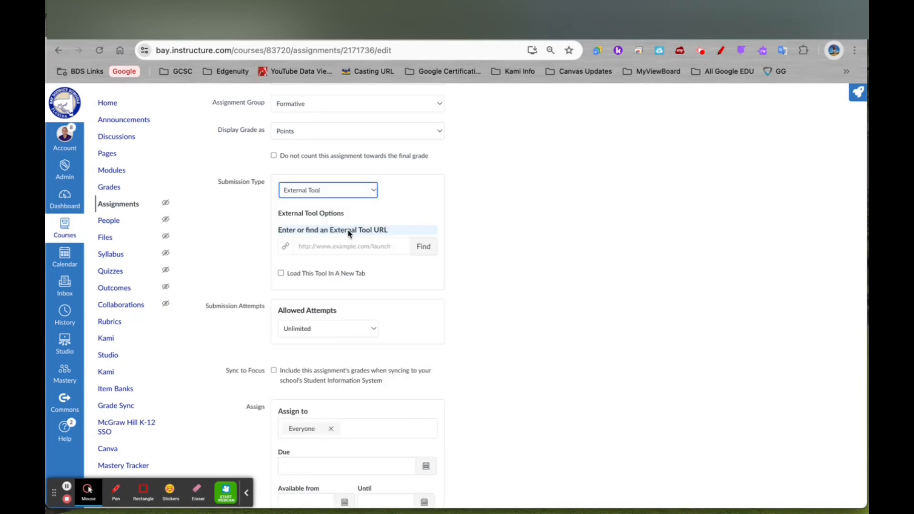
Find and choose Google Assignments (LTI 1.3) as the external tool, continue with the listed account and dismiss the overlay toolbar
{"action": "left_click", "coordinate": [422, 249]}
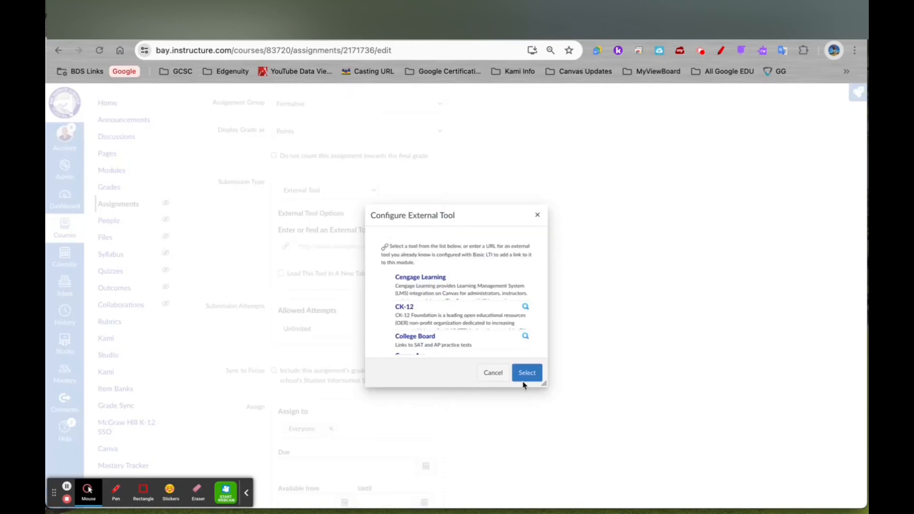
{"action": "left_click_drag", "start_coordinate": [545, 384], "coordinate": [625, 439]}
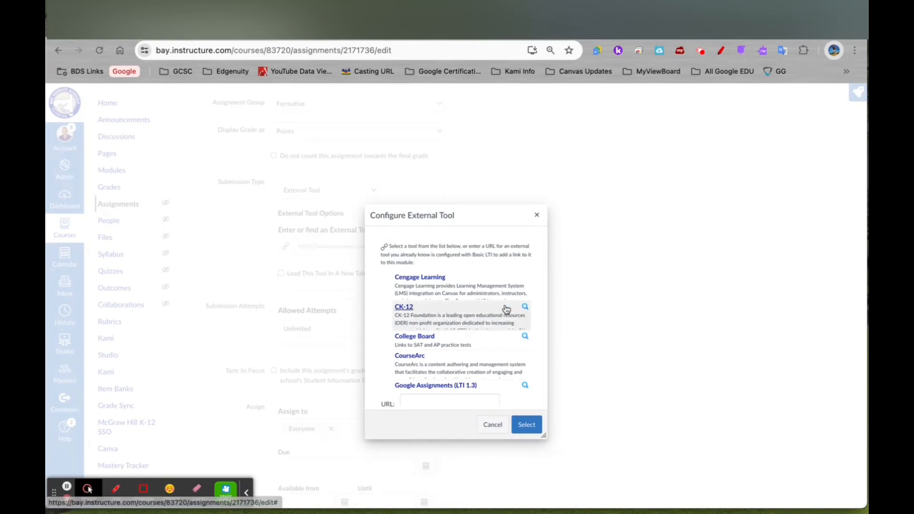
{"action": "scroll", "coordinate": [466, 329], "scroll_direction": "up", "scroll_amount": 1}
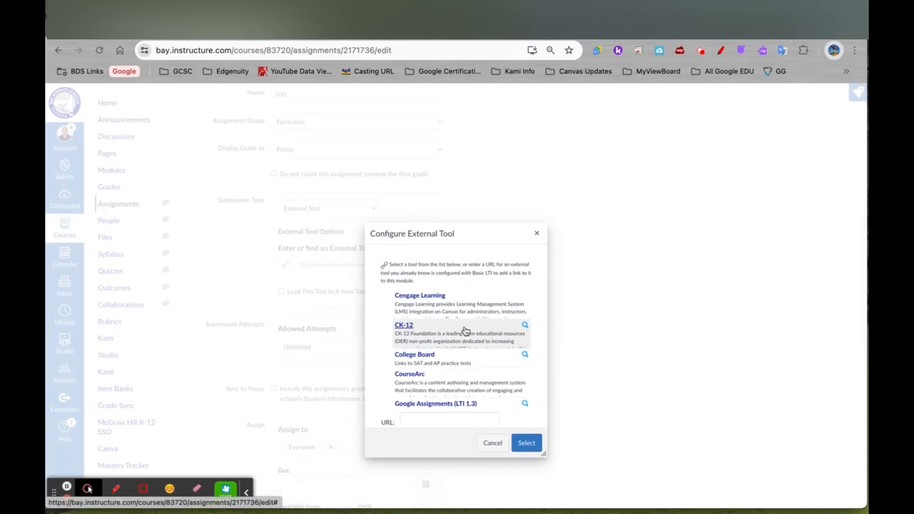
{"action": "scroll", "coordinate": [466, 331], "scroll_direction": "down", "scroll_amount": 1}
{"action": "scroll", "coordinate": [465, 329], "scroll_direction": "down", "scroll_amount": 3}
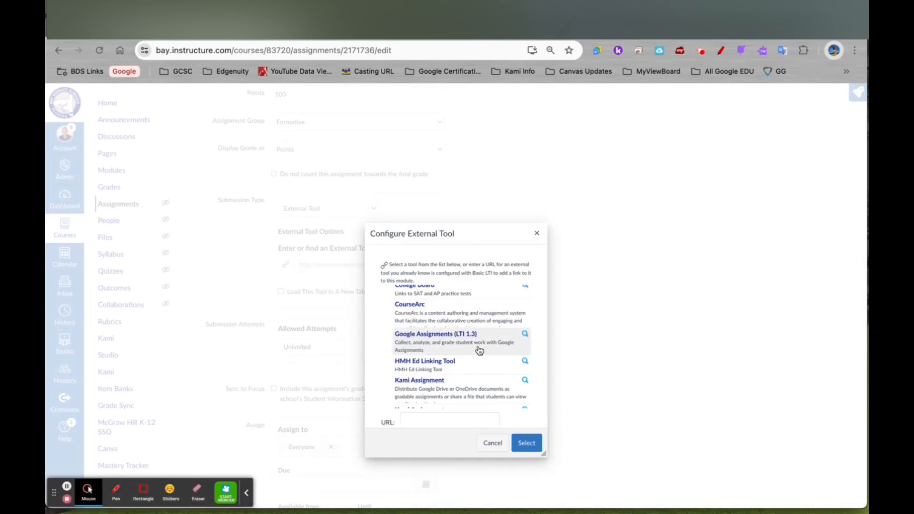
{"action": "left_click", "coordinate": [445, 339]}
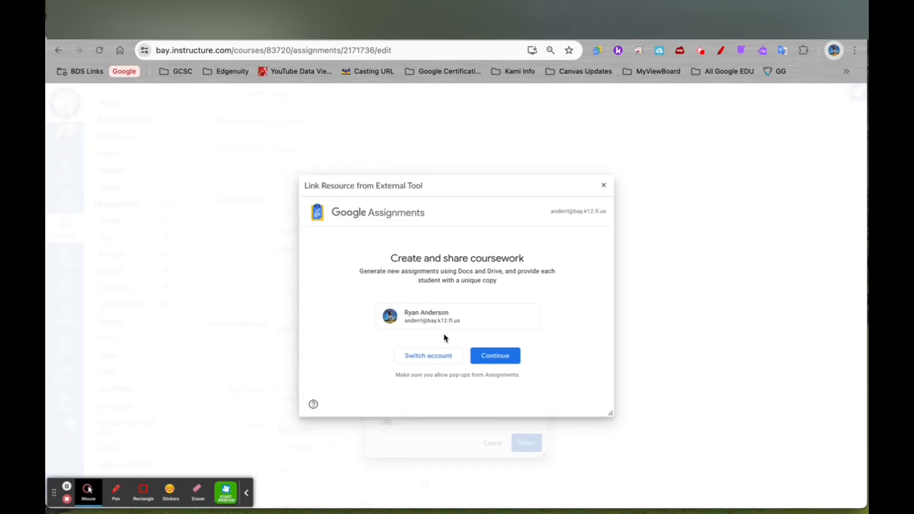
{"action": "left_click", "coordinate": [498, 356]}
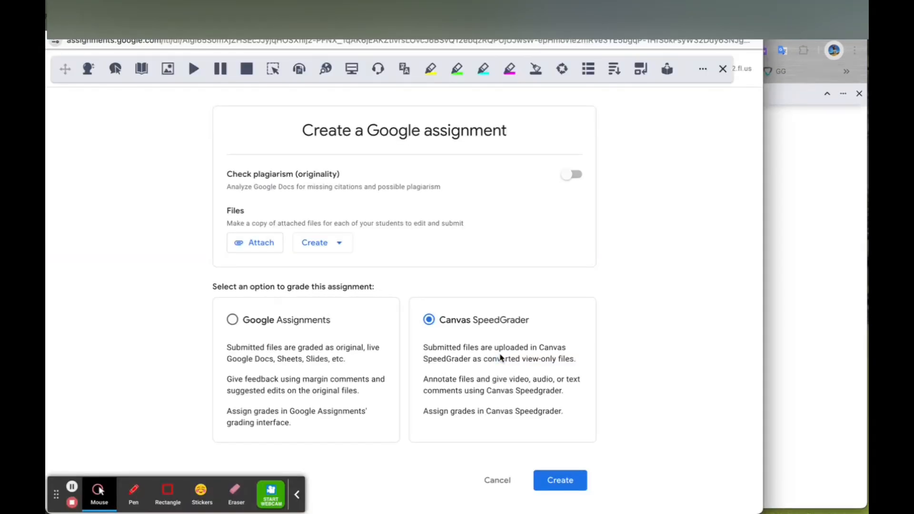
{"action": "left_click", "coordinate": [723, 68]}
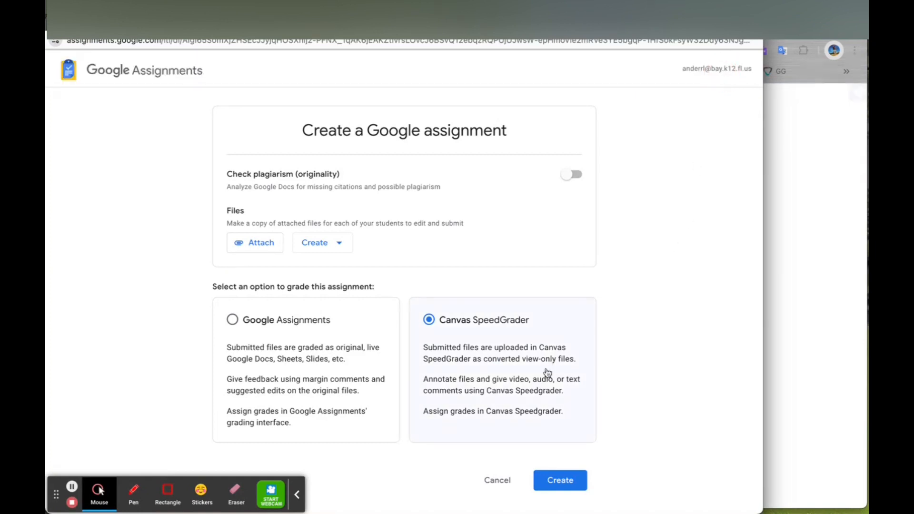
Turn on the plagiarism (originality) check for the Google assignment
{"action": "scroll", "coordinate": [539, 403], "scroll_direction": "down", "scroll_amount": 1}
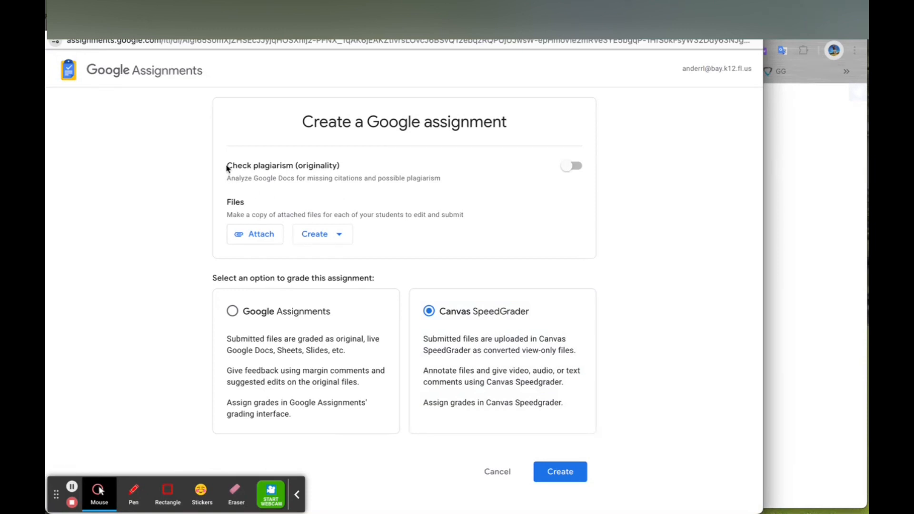
{"action": "left_click_drag", "start_coordinate": [226, 165], "coordinate": [301, 172]}
{"action": "left_click", "coordinate": [362, 177]}
{"action": "left_click", "coordinate": [574, 166]}
Attach the recent Google Drive document Copy of 3.1 Student Activity Packet to the Google assignment
{"action": "left_click", "coordinate": [252, 239]}
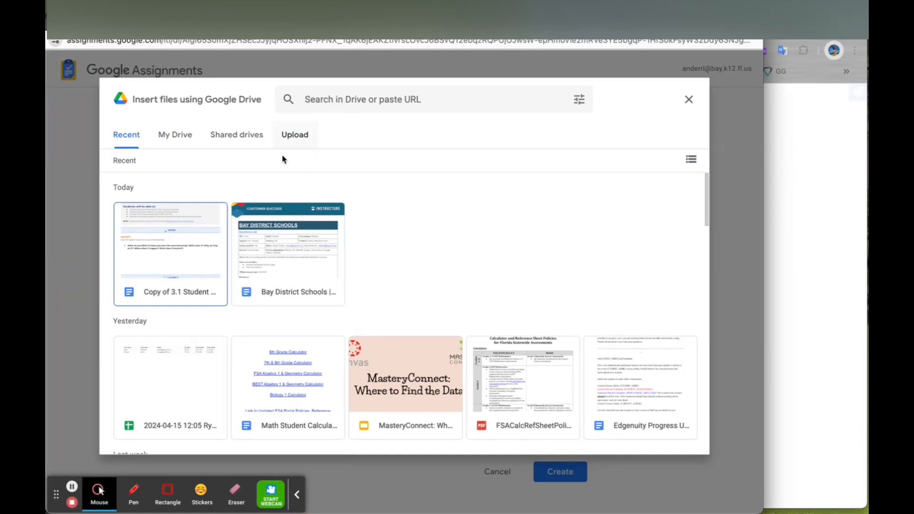
{"action": "left_click", "coordinate": [125, 138]}
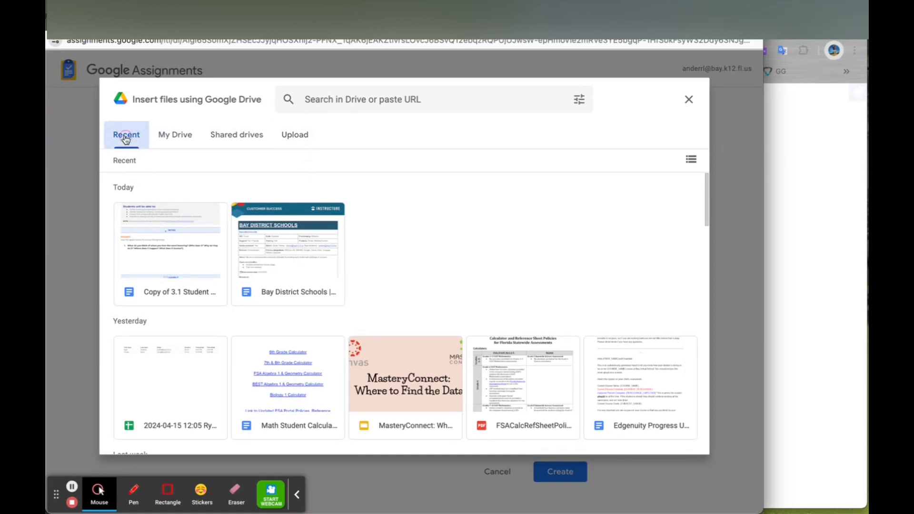
{"action": "left_click", "coordinate": [162, 250]}
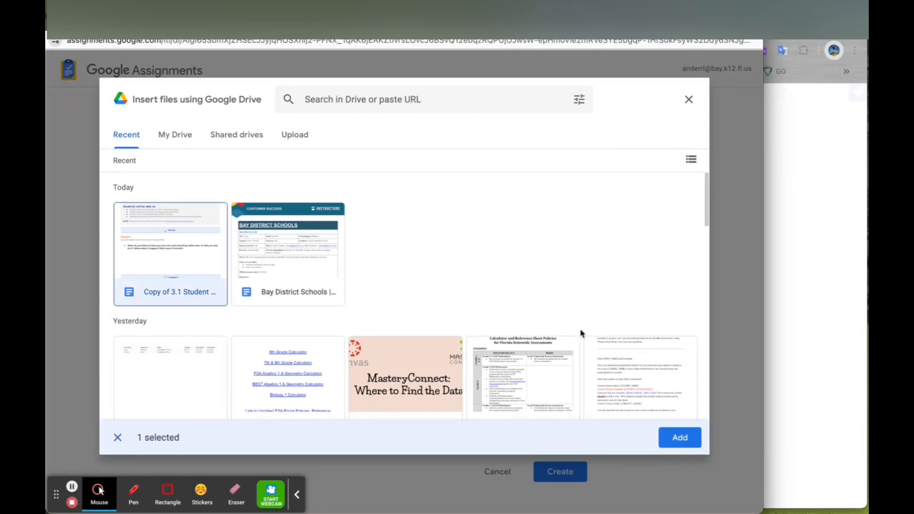
{"action": "left_click", "coordinate": [665, 441]}
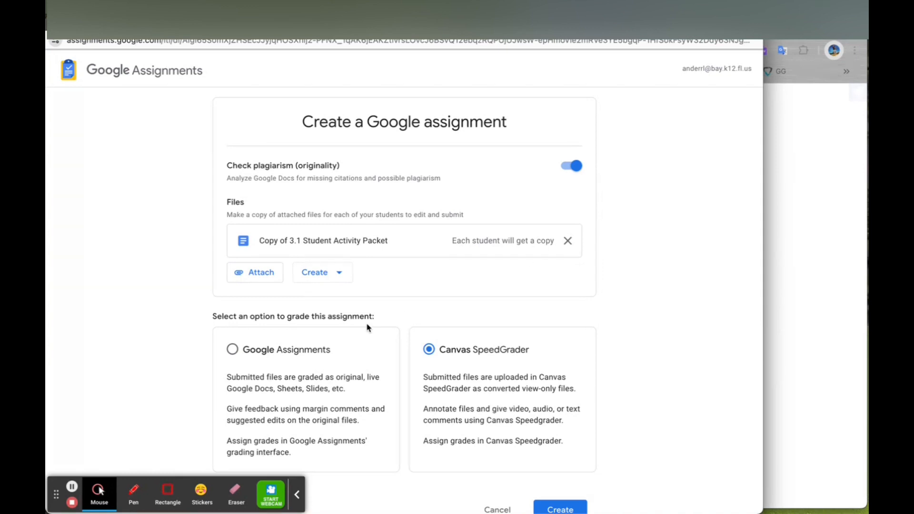
{"action": "left_click", "coordinate": [341, 276]}
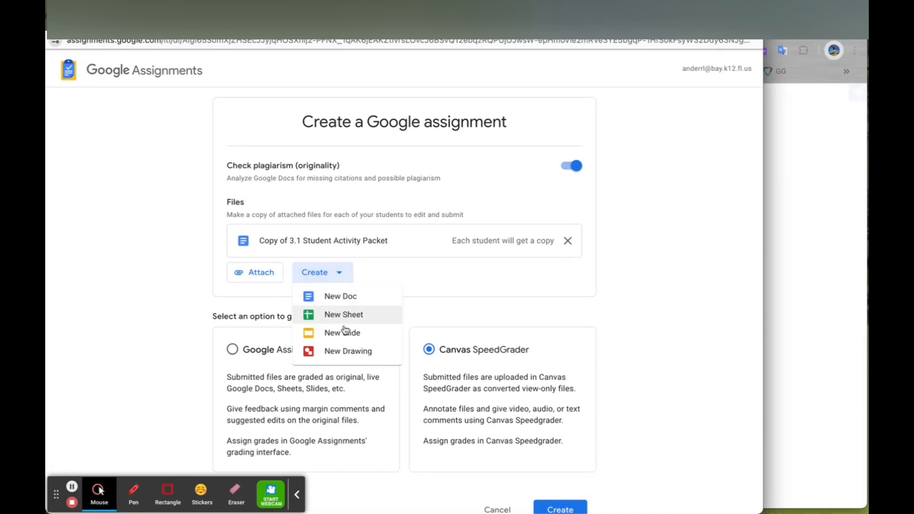
{"action": "left_click", "coordinate": [391, 272]}
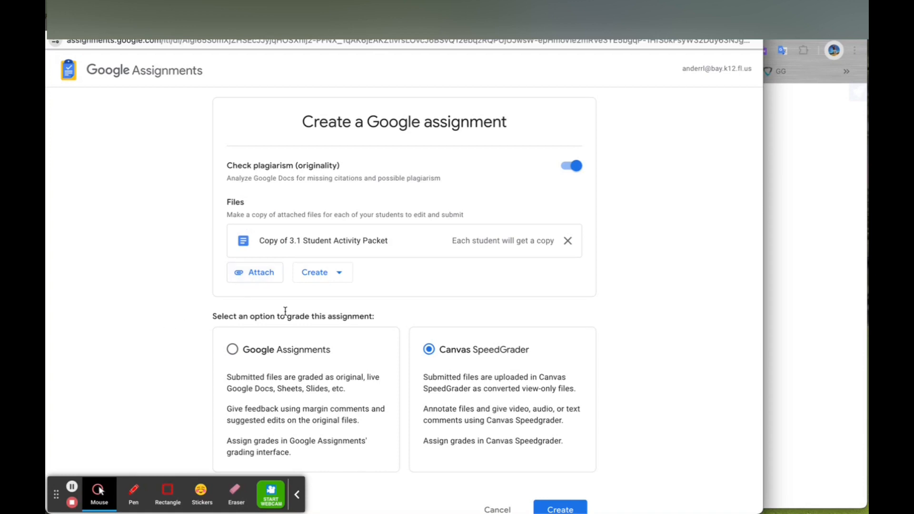
Create the Google assignment with Canvas SpeedGrader as the grading option and confirm Google Assignments (LTI 1.3) as the external tool
{"action": "scroll", "coordinate": [431, 370], "scroll_direction": "down", "scroll_amount": 1}
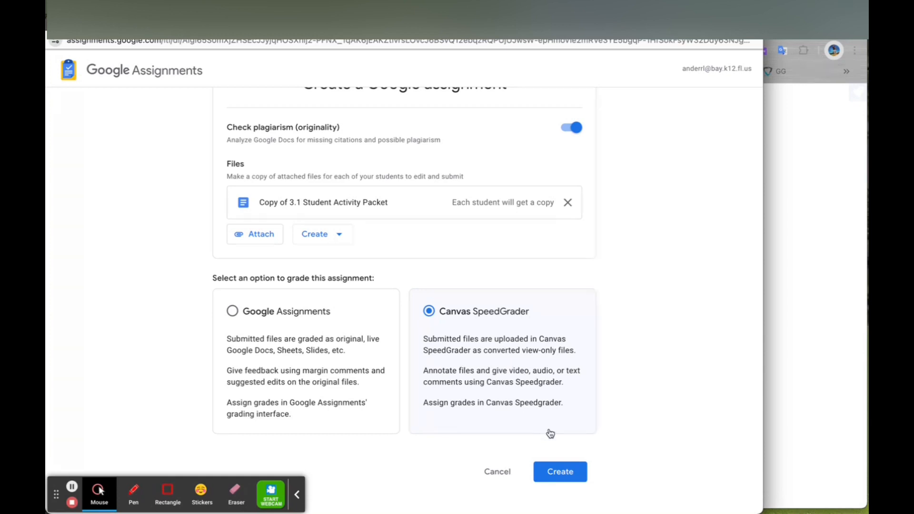
{"action": "left_click", "coordinate": [566, 475]}
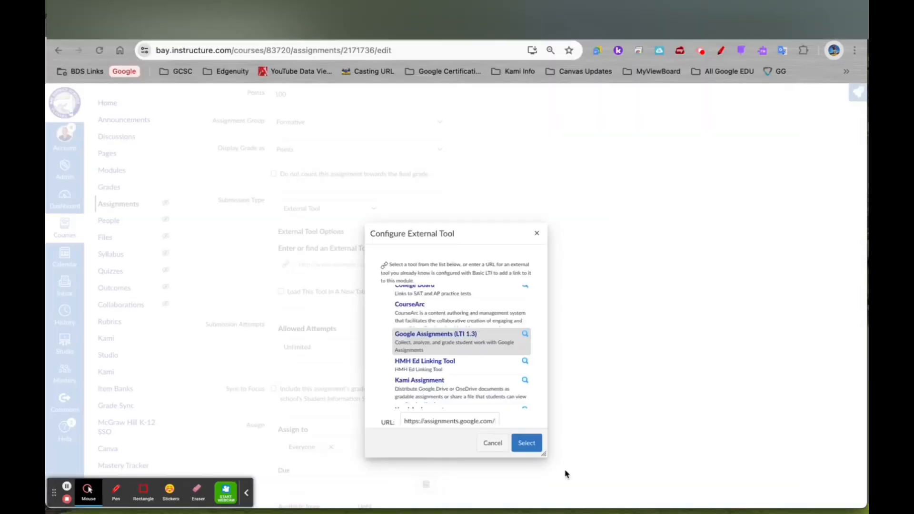
{"action": "left_click_drag", "start_coordinate": [547, 457], "coordinate": [566, 459]}
{"action": "scroll", "coordinate": [504, 404], "scroll_direction": "down", "scroll_amount": 2}
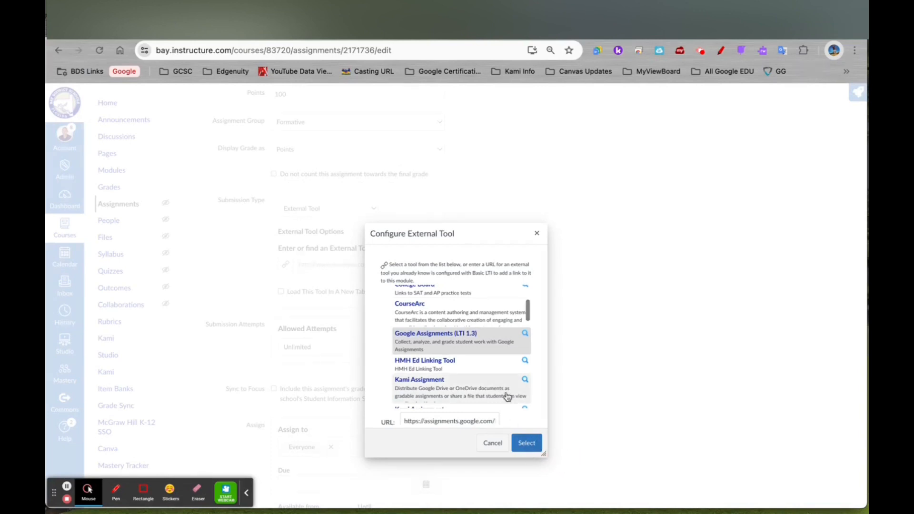
{"action": "scroll", "coordinate": [495, 412], "scroll_direction": "down", "scroll_amount": 2}
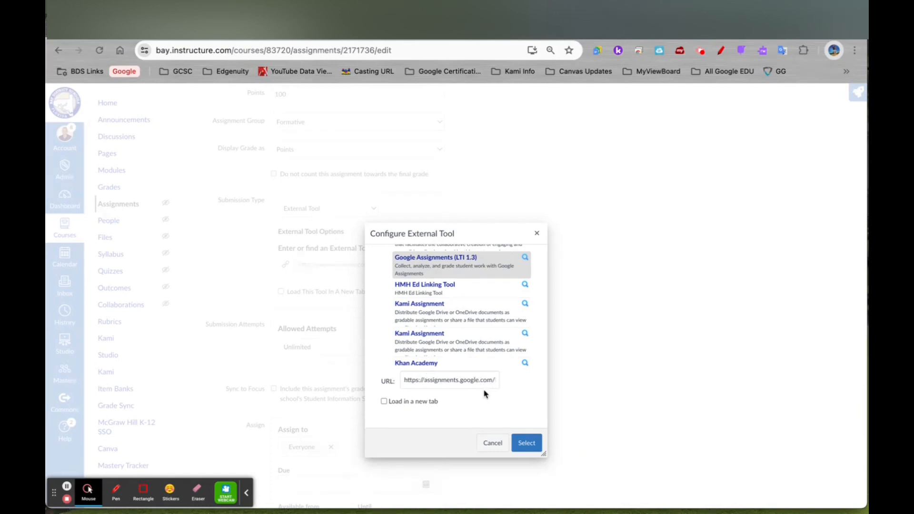
{"action": "left_click", "coordinate": [527, 444]}
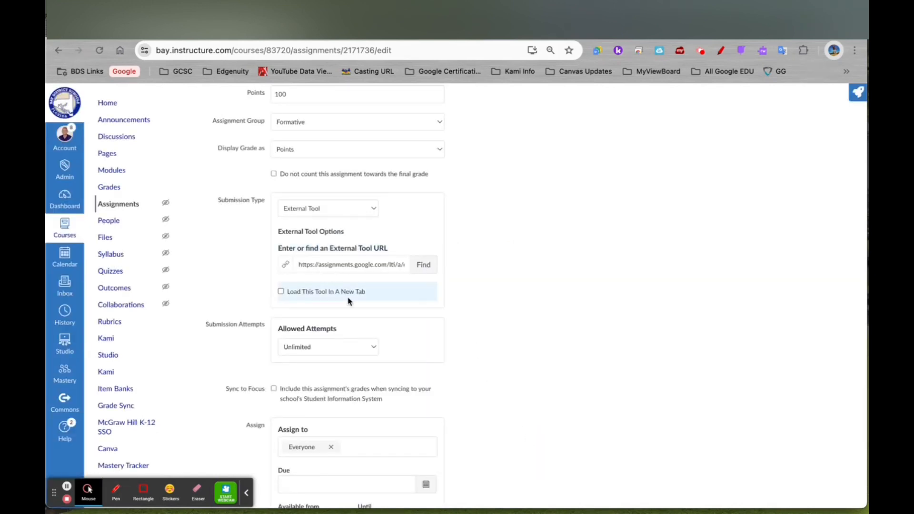
Set the due date for Everyone to April 18, 2024 and save the assignment without publishing it
{"action": "scroll", "coordinate": [408, 331], "scroll_direction": "down", "scroll_amount": 1}
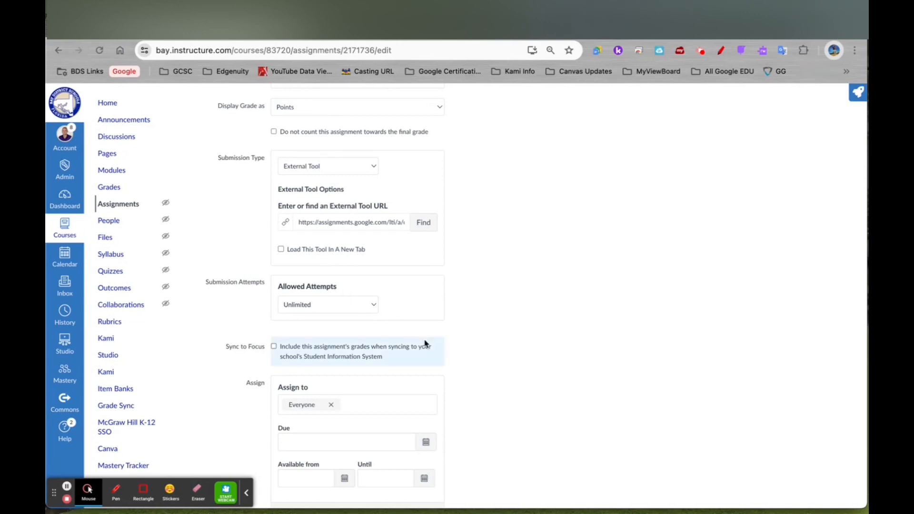
{"action": "scroll", "coordinate": [425, 344], "scroll_direction": "down", "scroll_amount": 2}
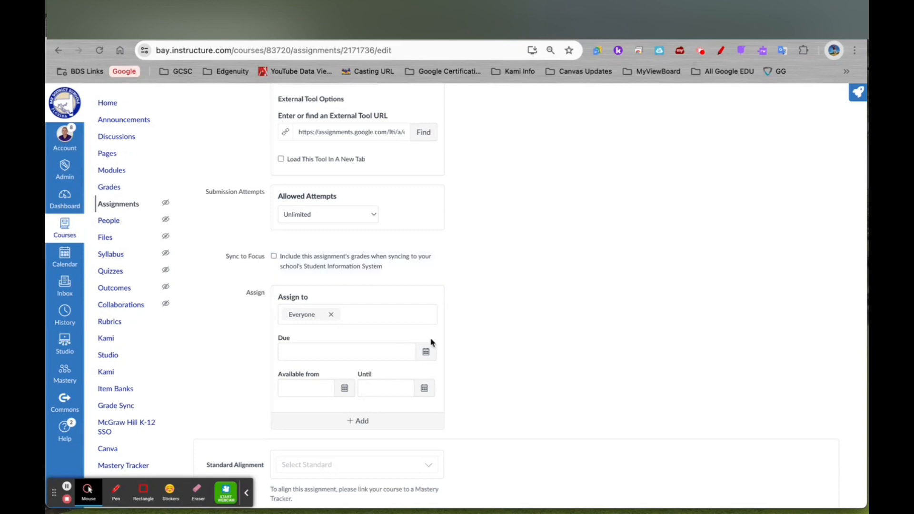
{"action": "scroll", "coordinate": [431, 343], "scroll_direction": "down", "scroll_amount": 3}
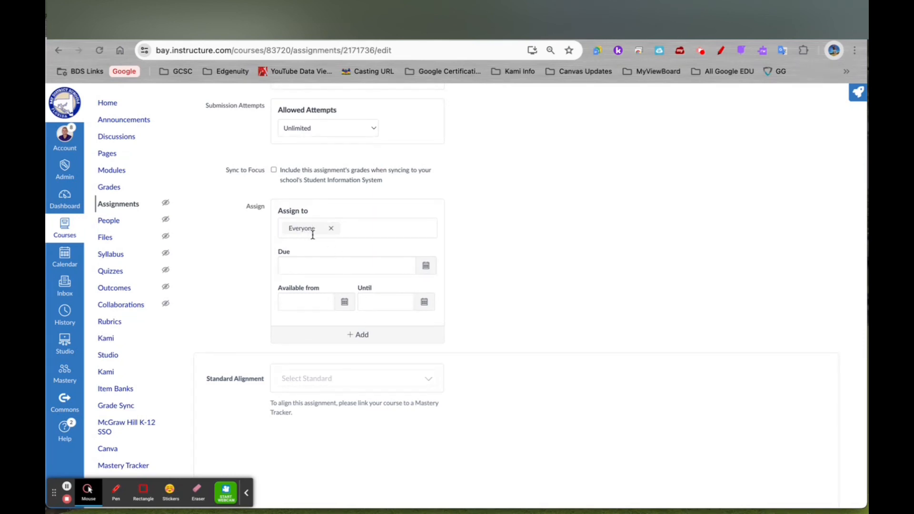
{"action": "left_click", "coordinate": [372, 230]}
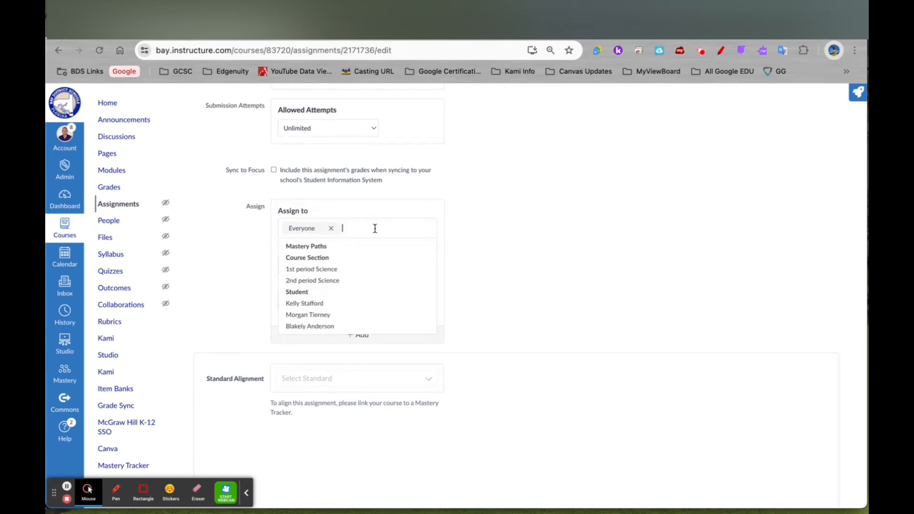
{"action": "left_click", "coordinate": [248, 248]}
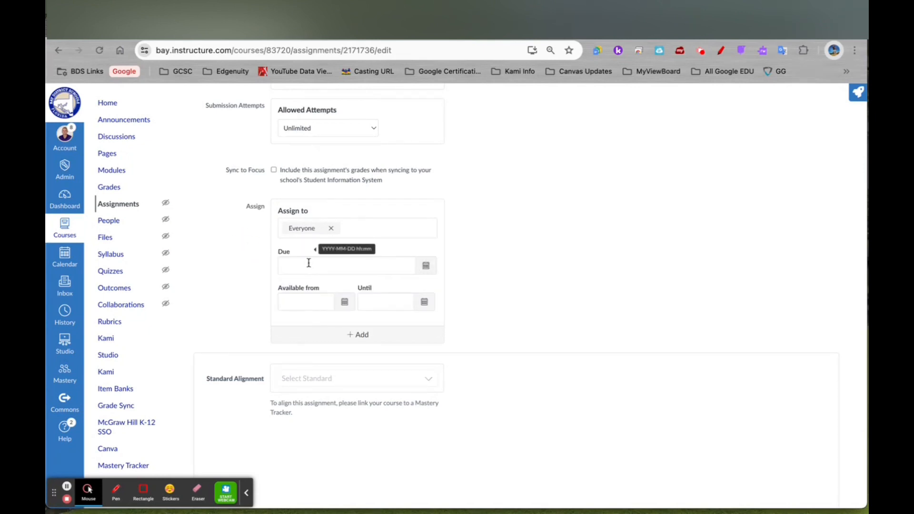
{"action": "left_click", "coordinate": [429, 267]}
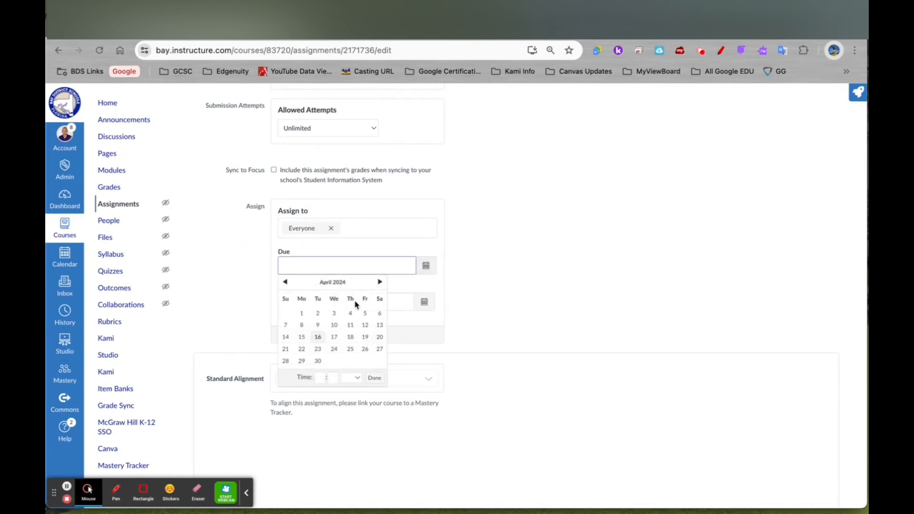
{"action": "left_click", "coordinate": [351, 337]}
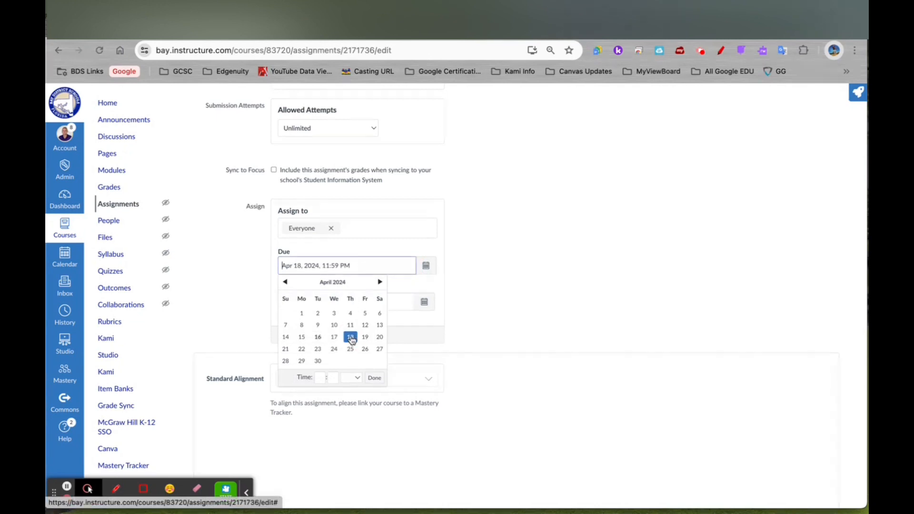
{"action": "left_click", "coordinate": [376, 379]}
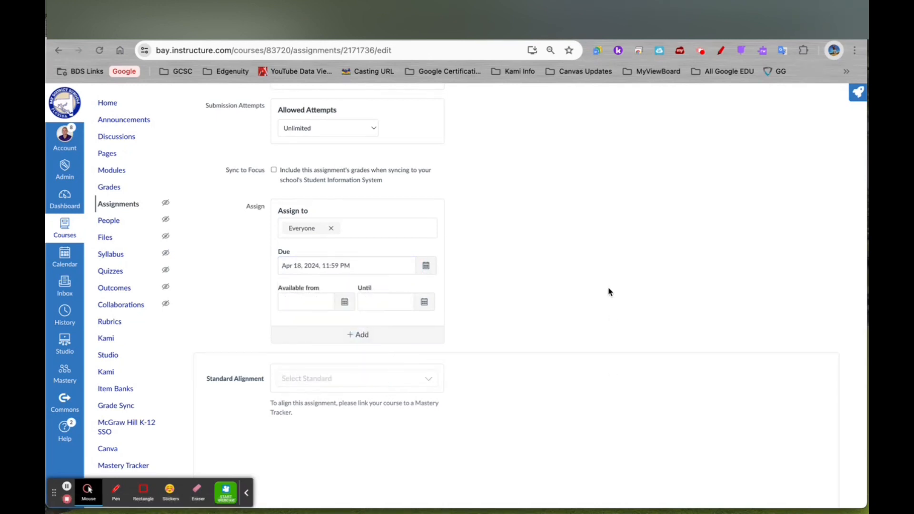
{"action": "scroll", "coordinate": [609, 290], "scroll_direction": "down", "scroll_amount": 3}
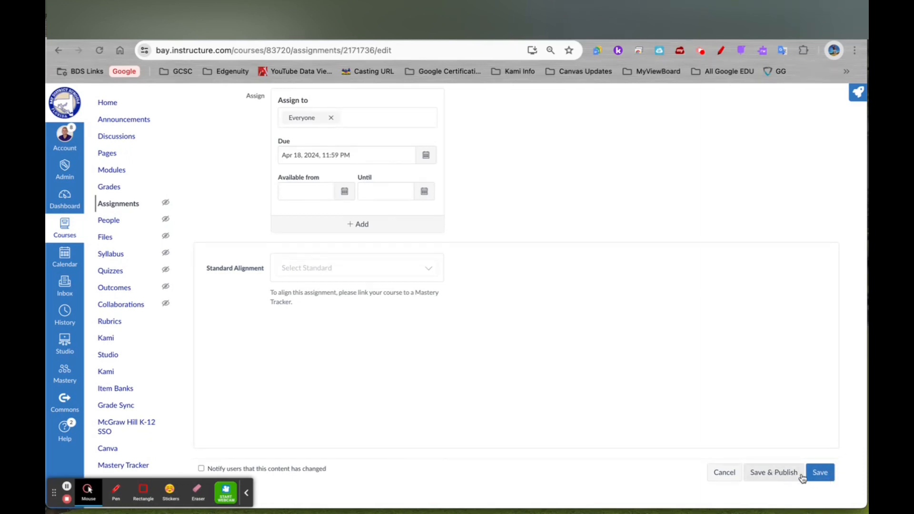
{"action": "left_click", "coordinate": [825, 476]}
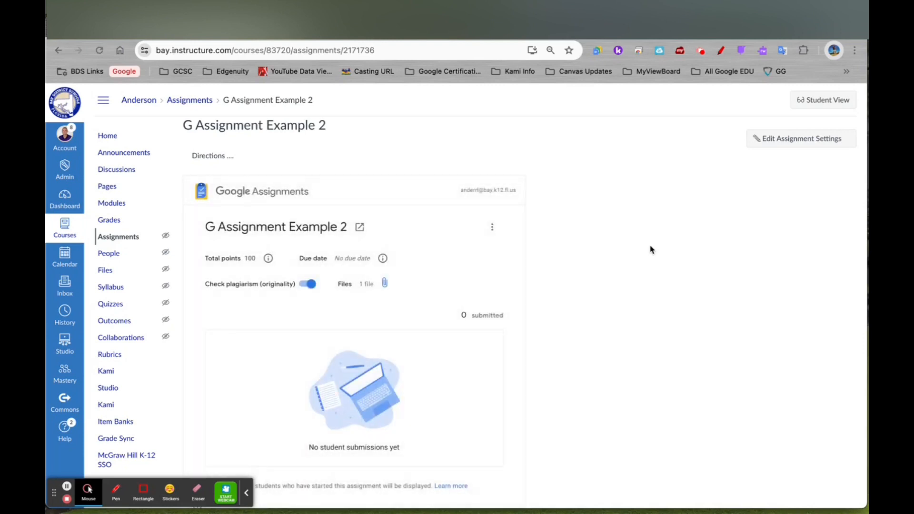
Check which file is attached to the saved Google assignment, then close the file list
{"action": "scroll", "coordinate": [577, 323], "scroll_direction": "down", "scroll_amount": 2}
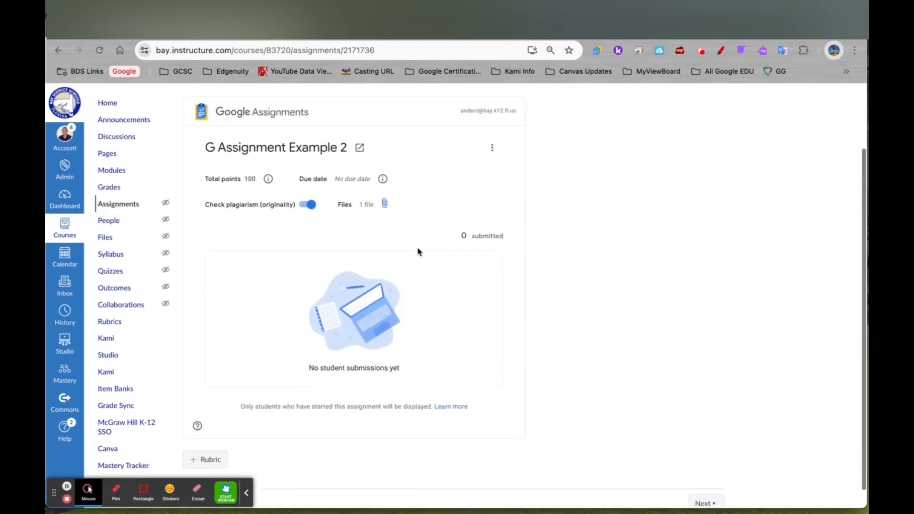
{"action": "left_click", "coordinate": [385, 205]}
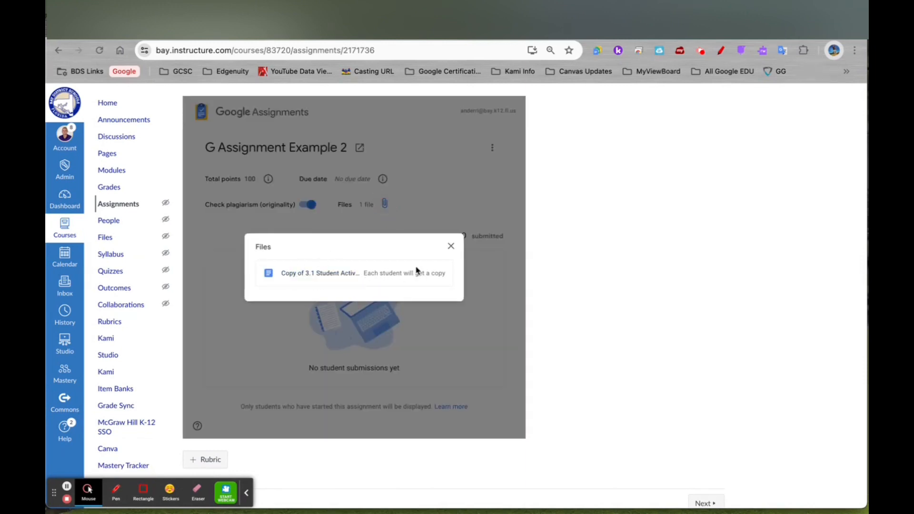
{"action": "left_click", "coordinate": [452, 248]}
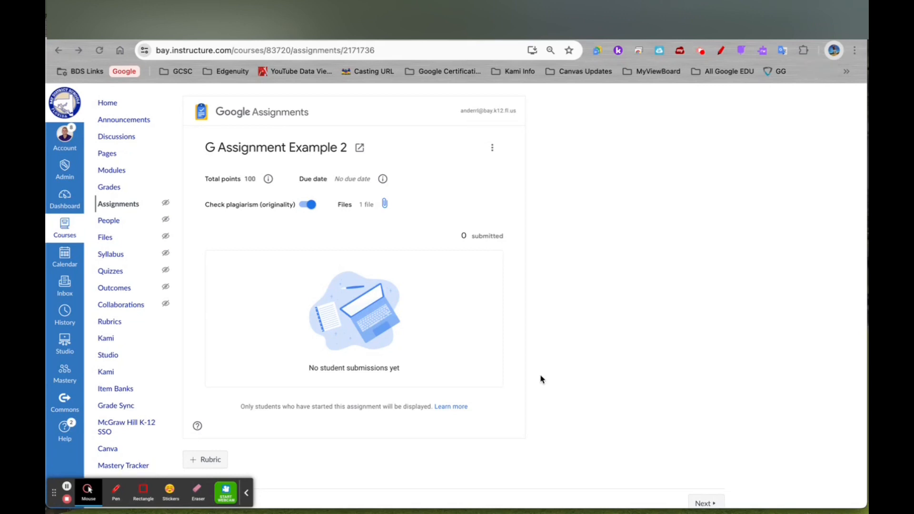
Return to the course's home page
{"action": "scroll", "coordinate": [540, 380], "scroll_direction": "up", "scroll_amount": 3}
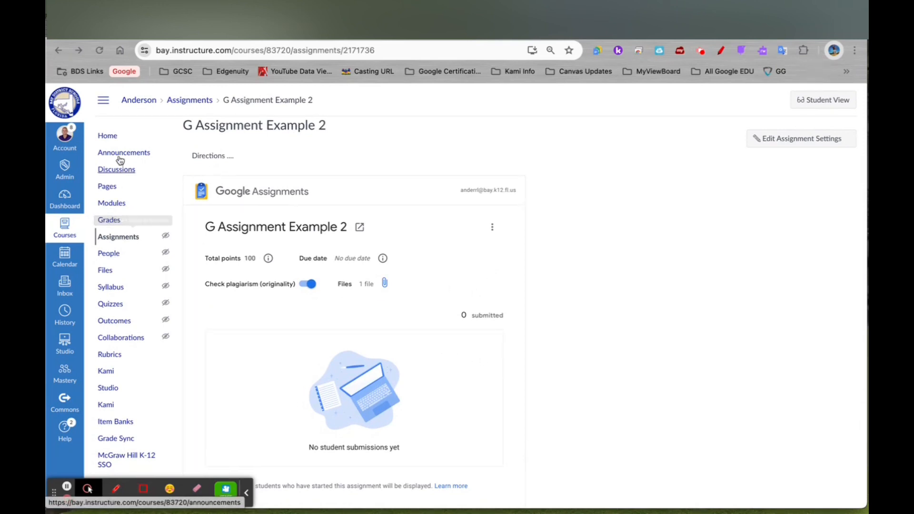
{"action": "left_click", "coordinate": [116, 137]}
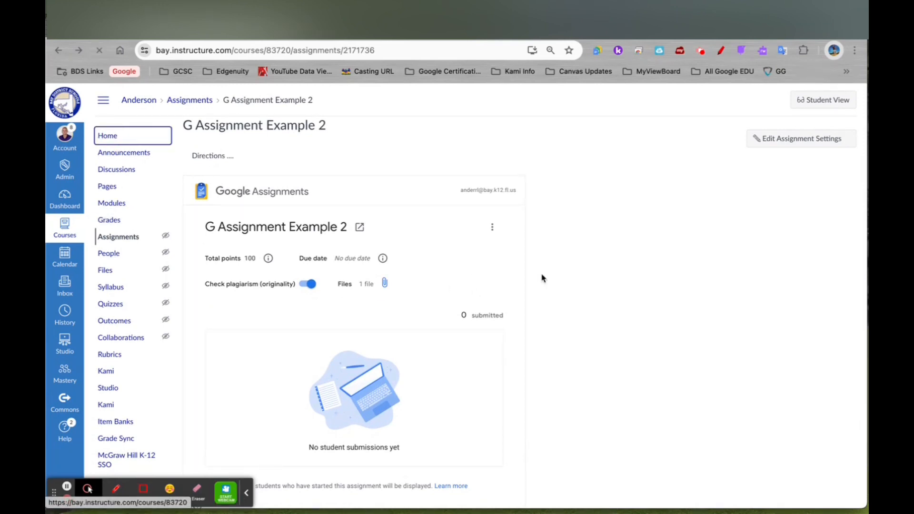